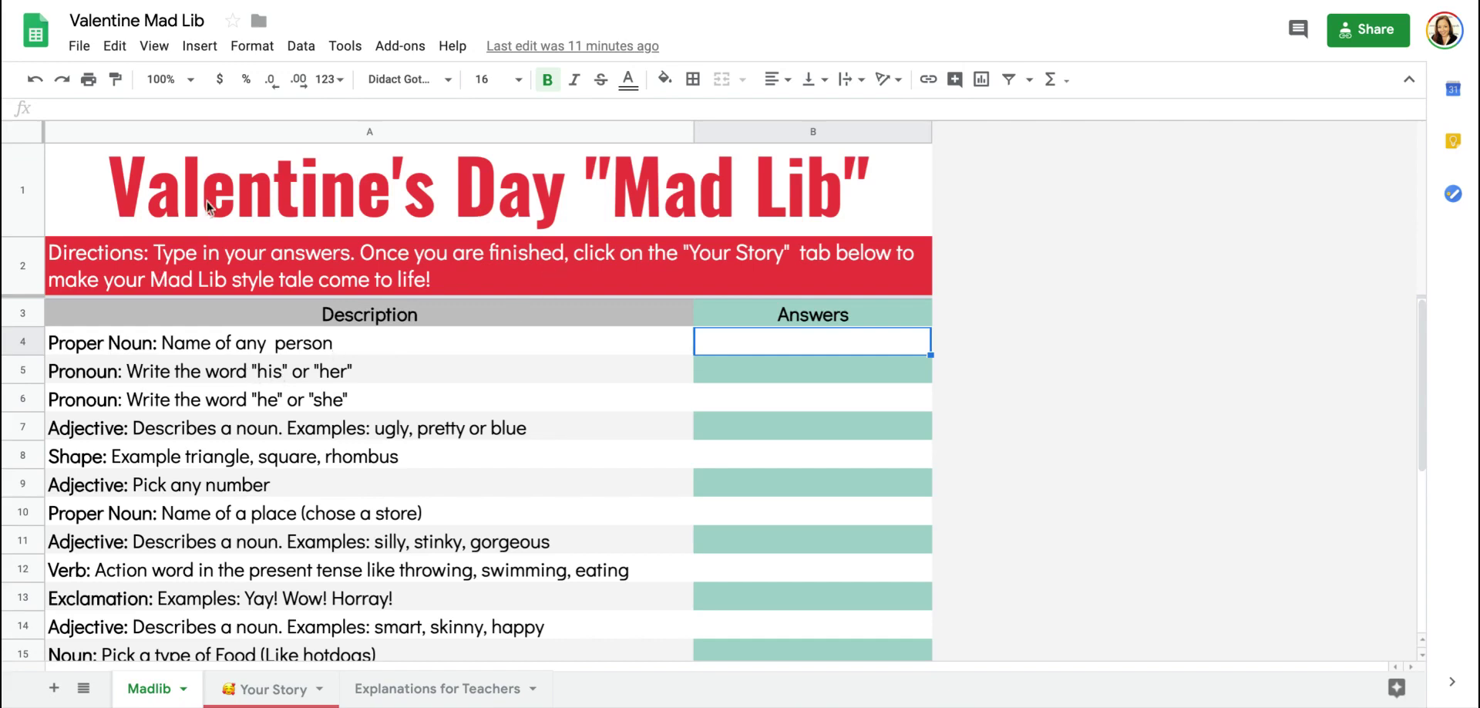
Step: Examine the directions, the word descriptions in column A and the answer cells in column B of the Madlib sheet
click(270, 284)
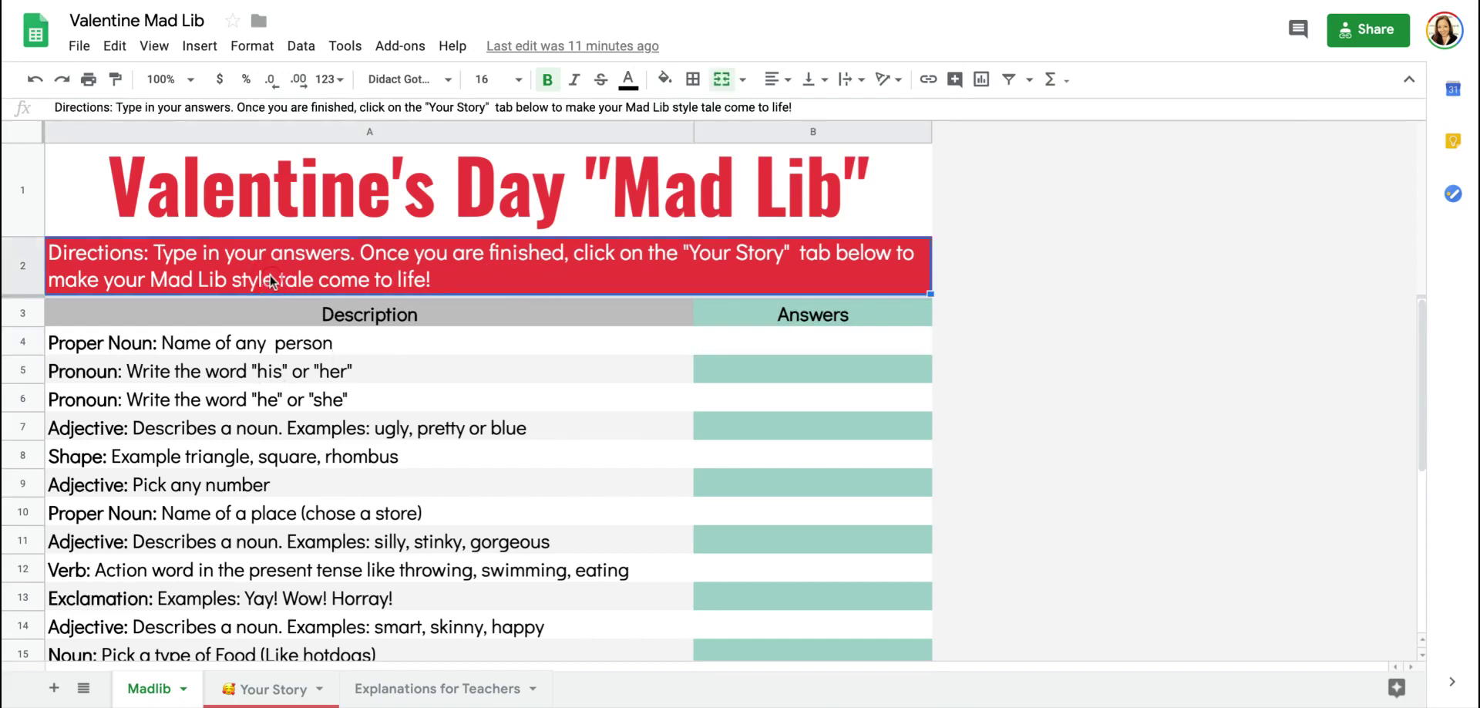
click(192, 348)
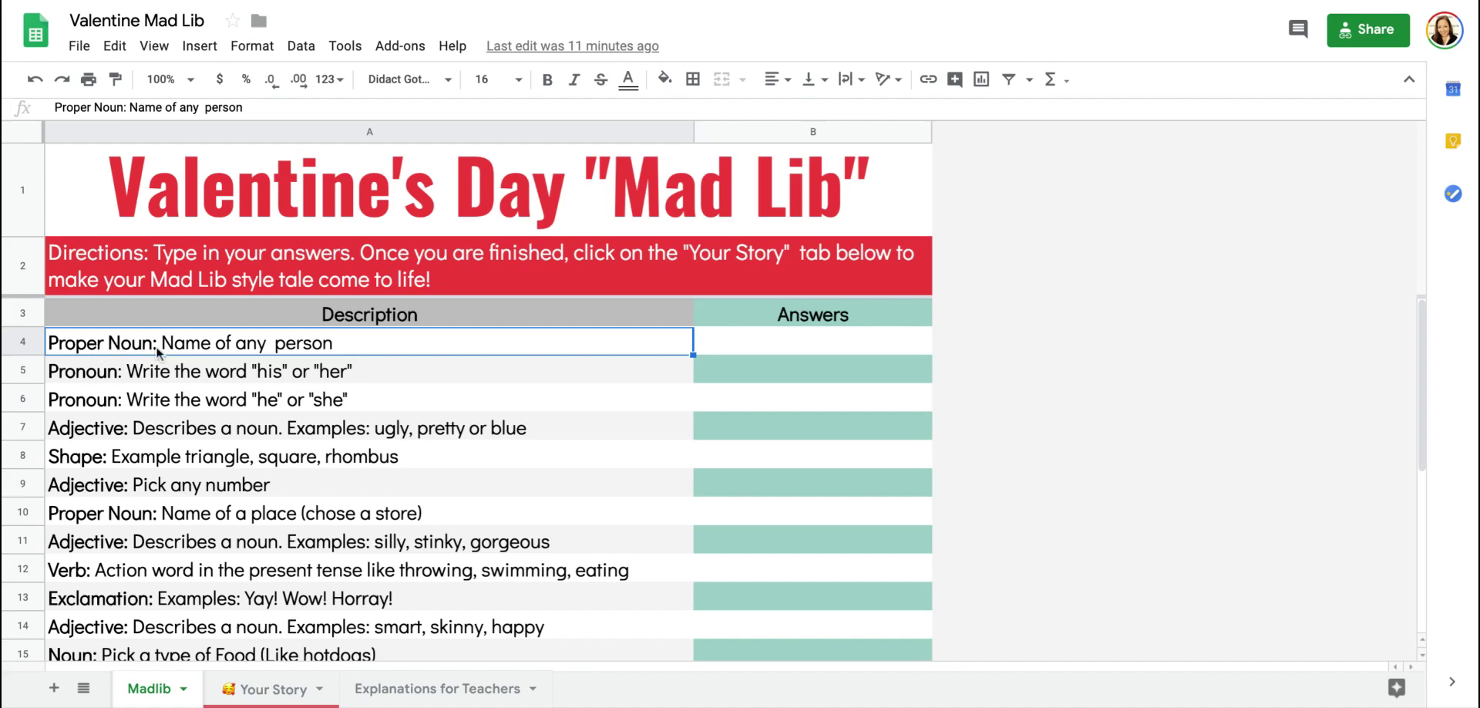
click(746, 346)
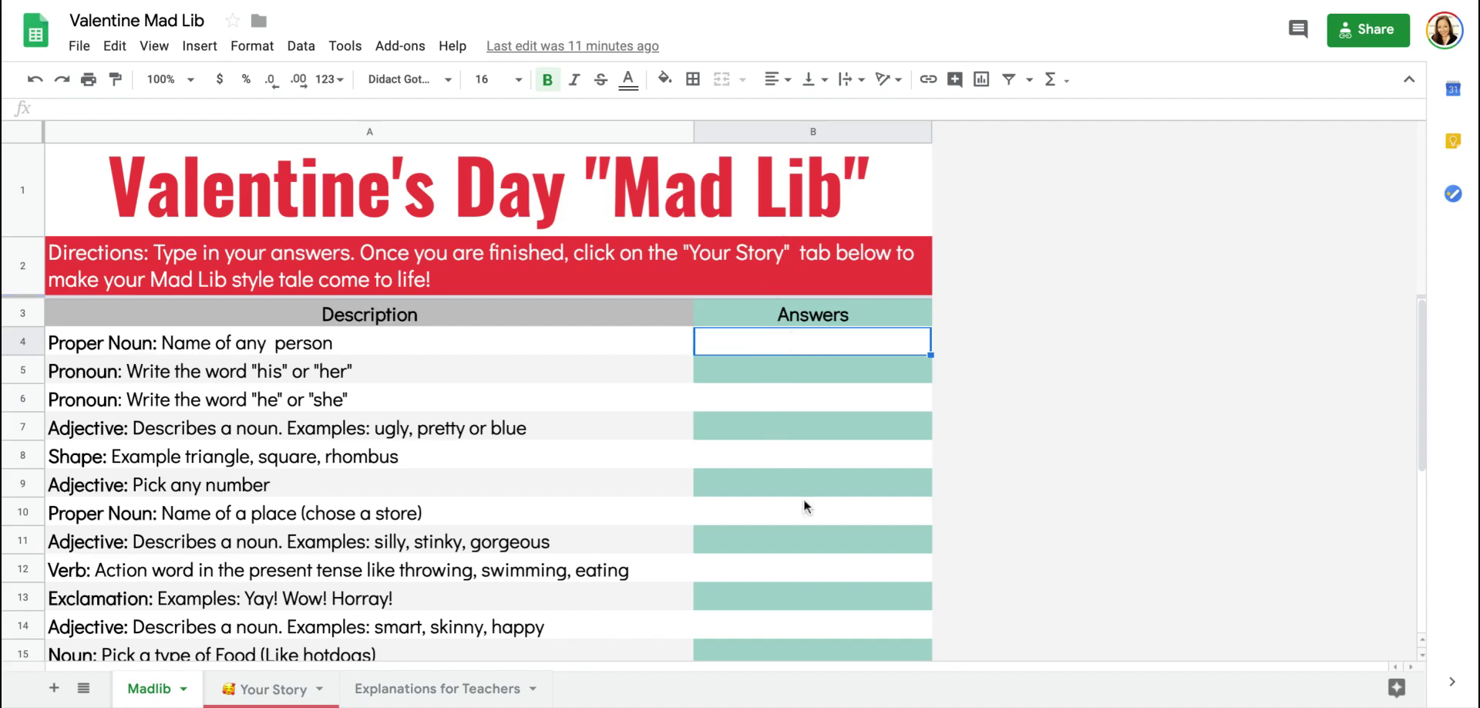
click(317, 379)
click(317, 402)
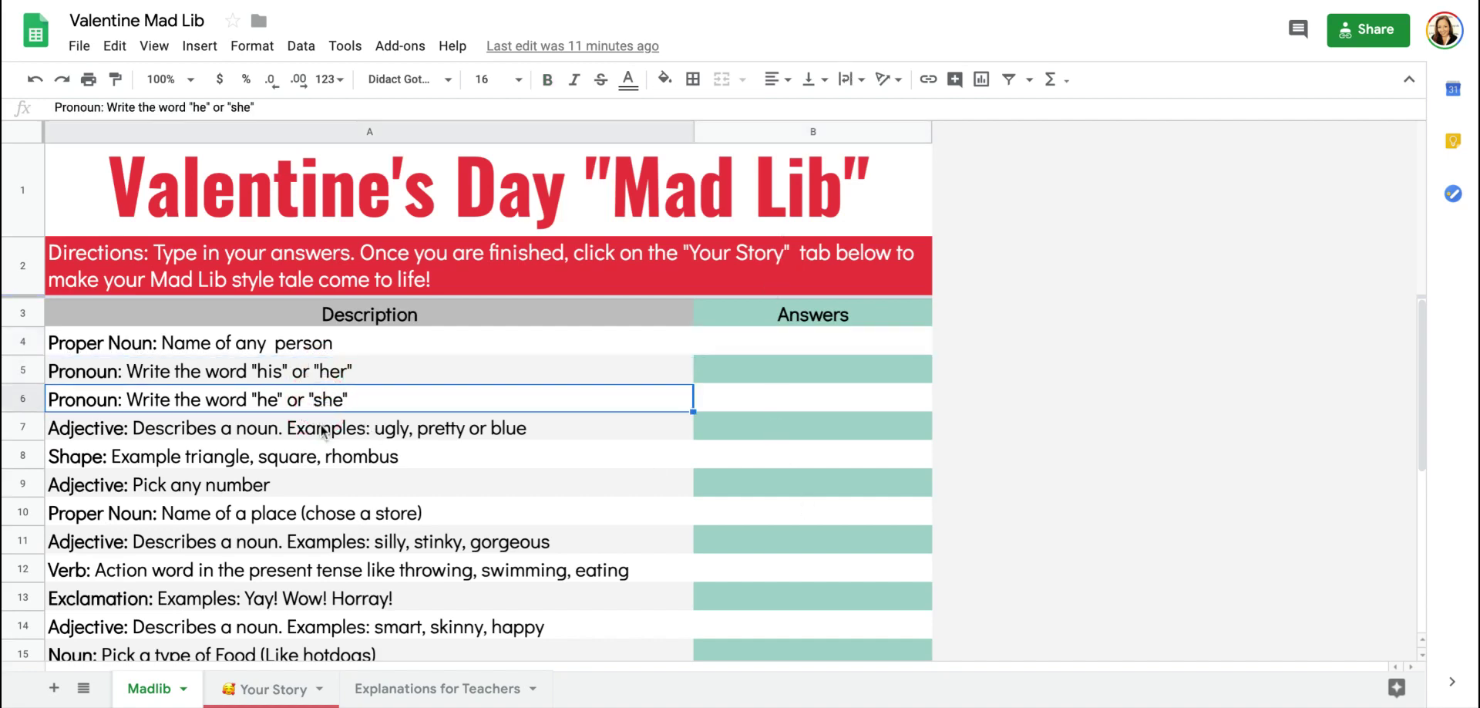
click(326, 431)
click(321, 455)
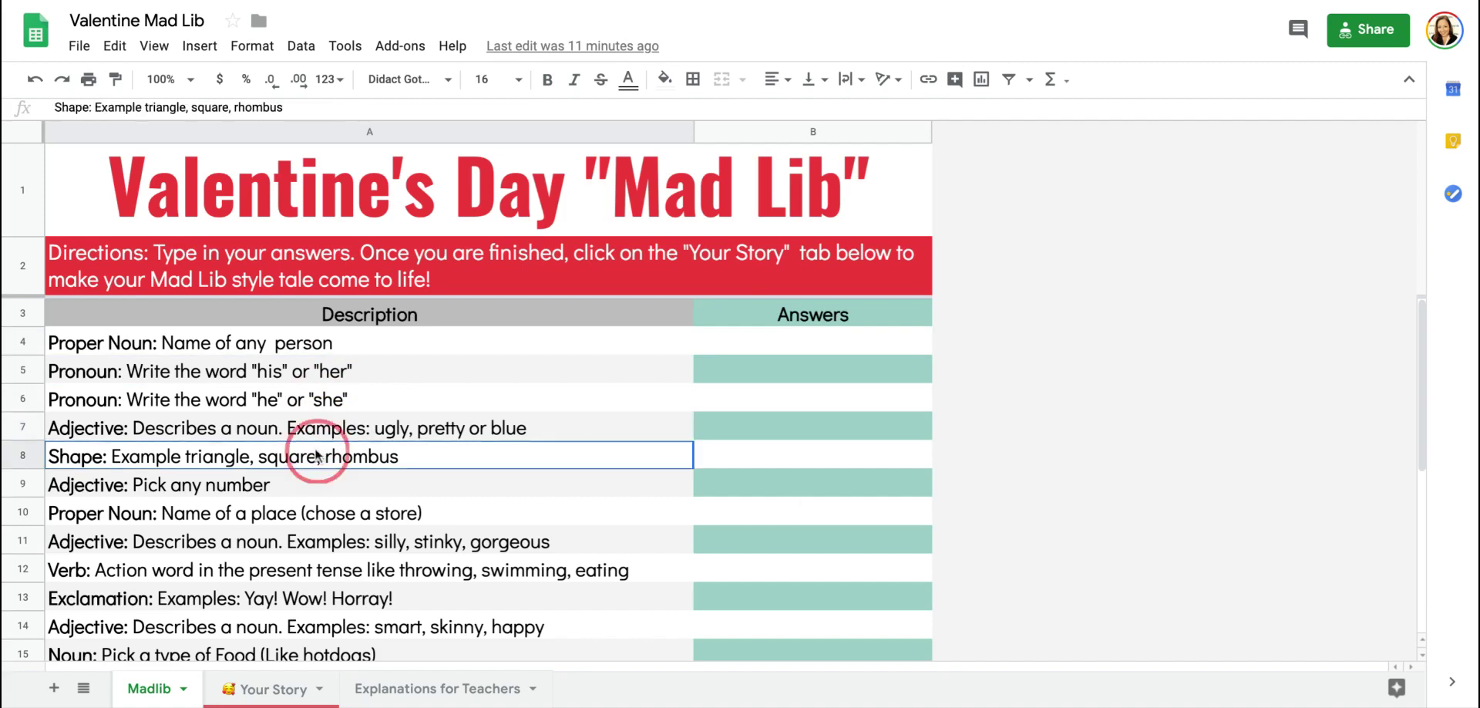
click(751, 343)
click(756, 372)
click(755, 399)
click(753, 426)
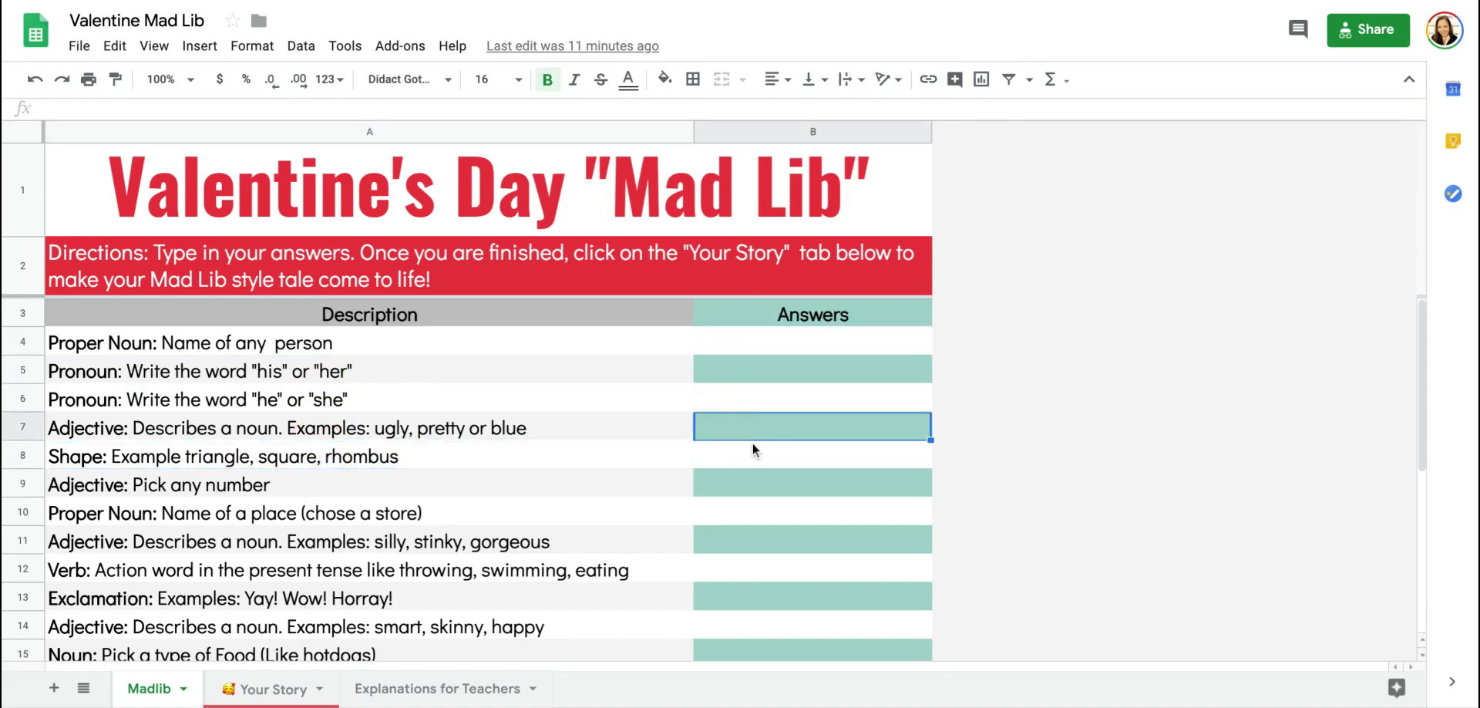
click(749, 456)
click(743, 474)
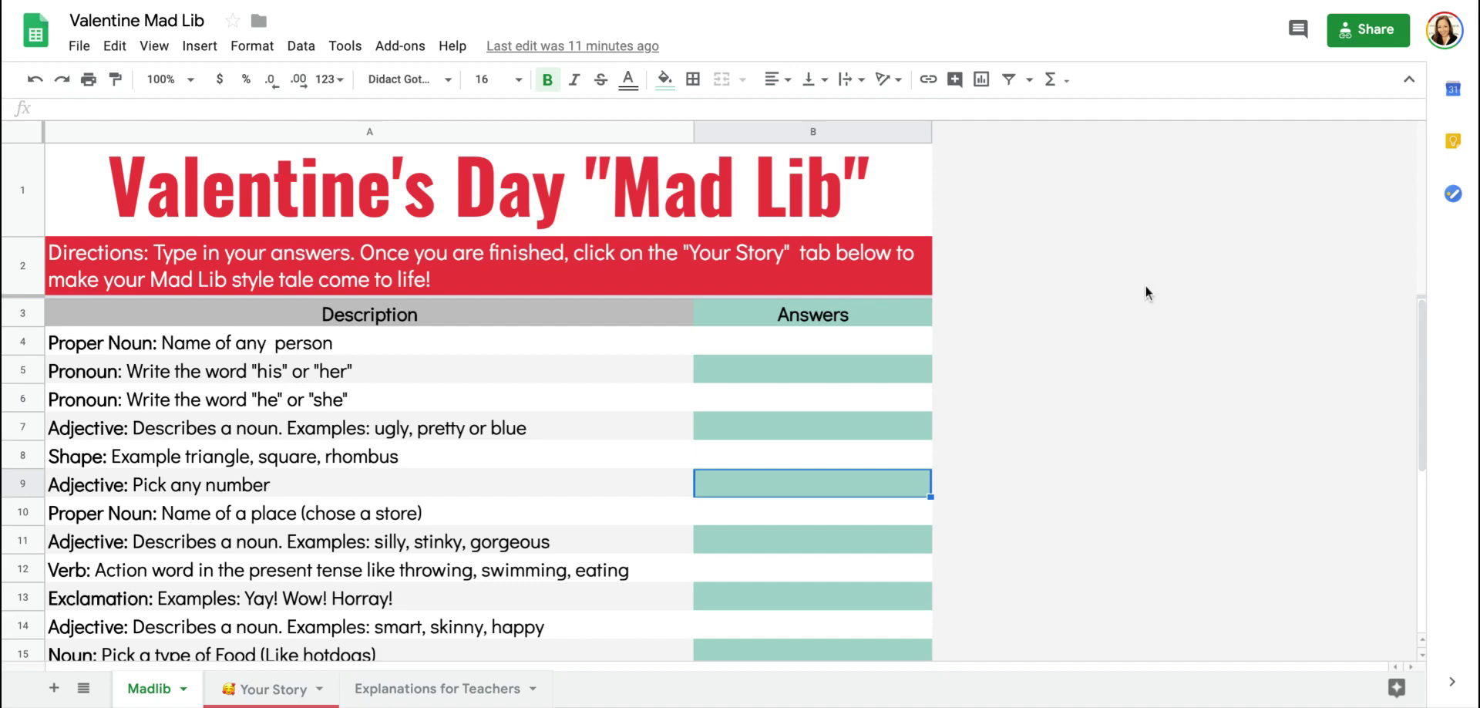
click(789, 132)
right_click(789, 138)
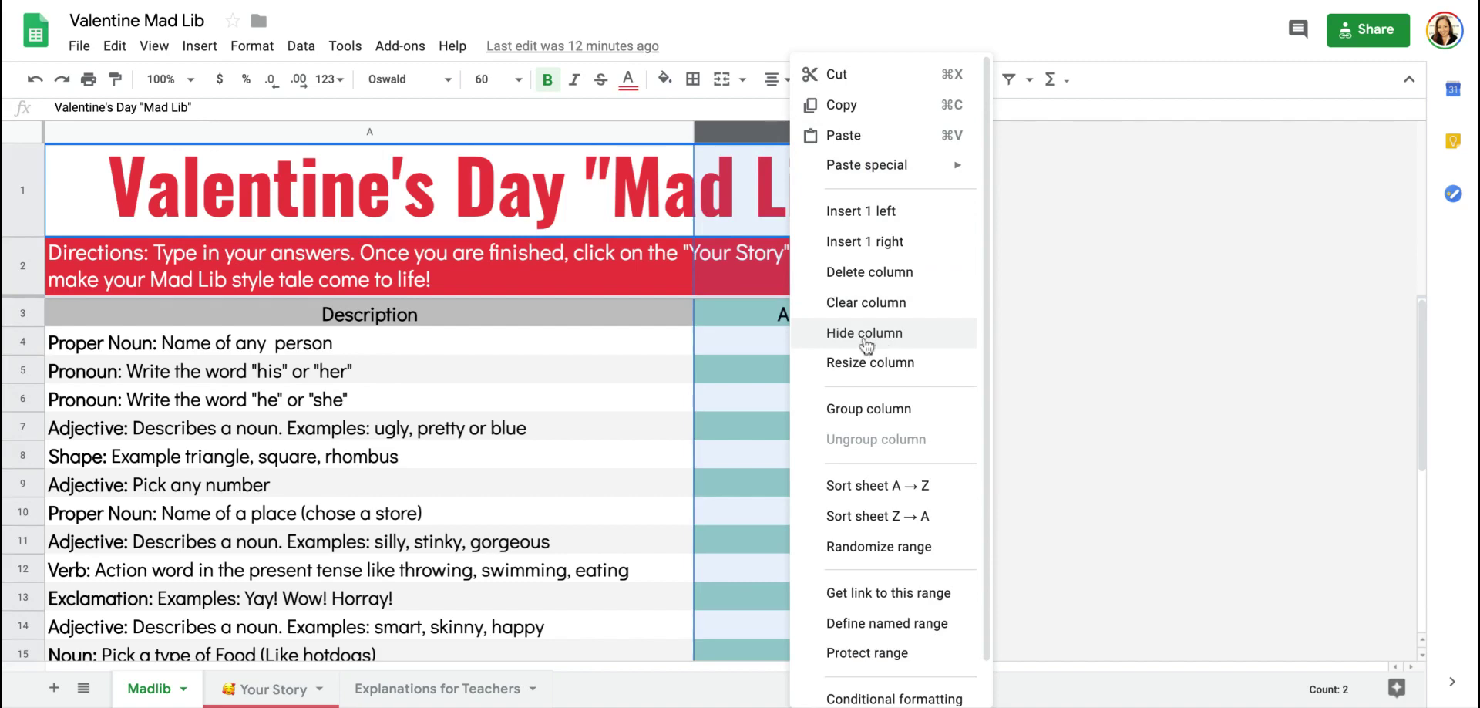
click(1217, 231)
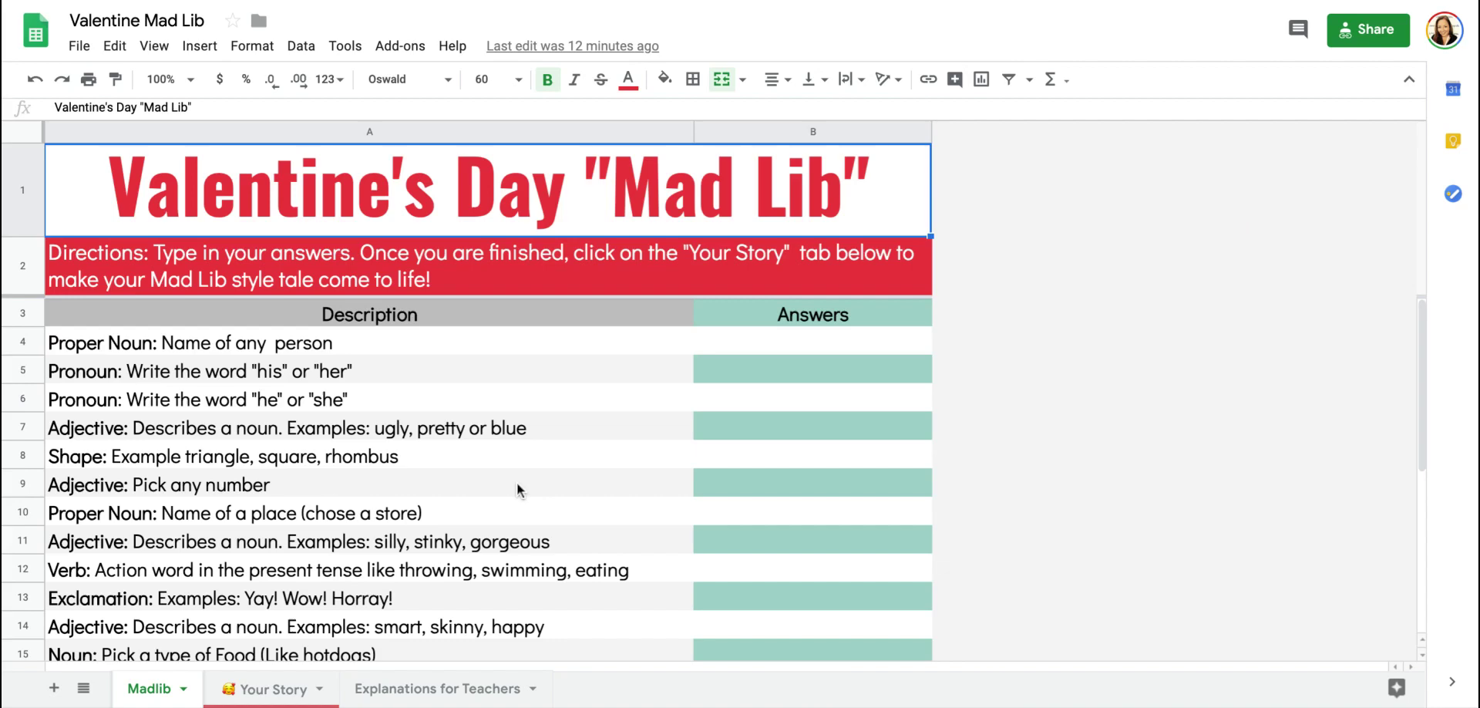
Step: Check the merge options for the story cell on the Your Story sheet, and set its font size to 18
click(254, 693)
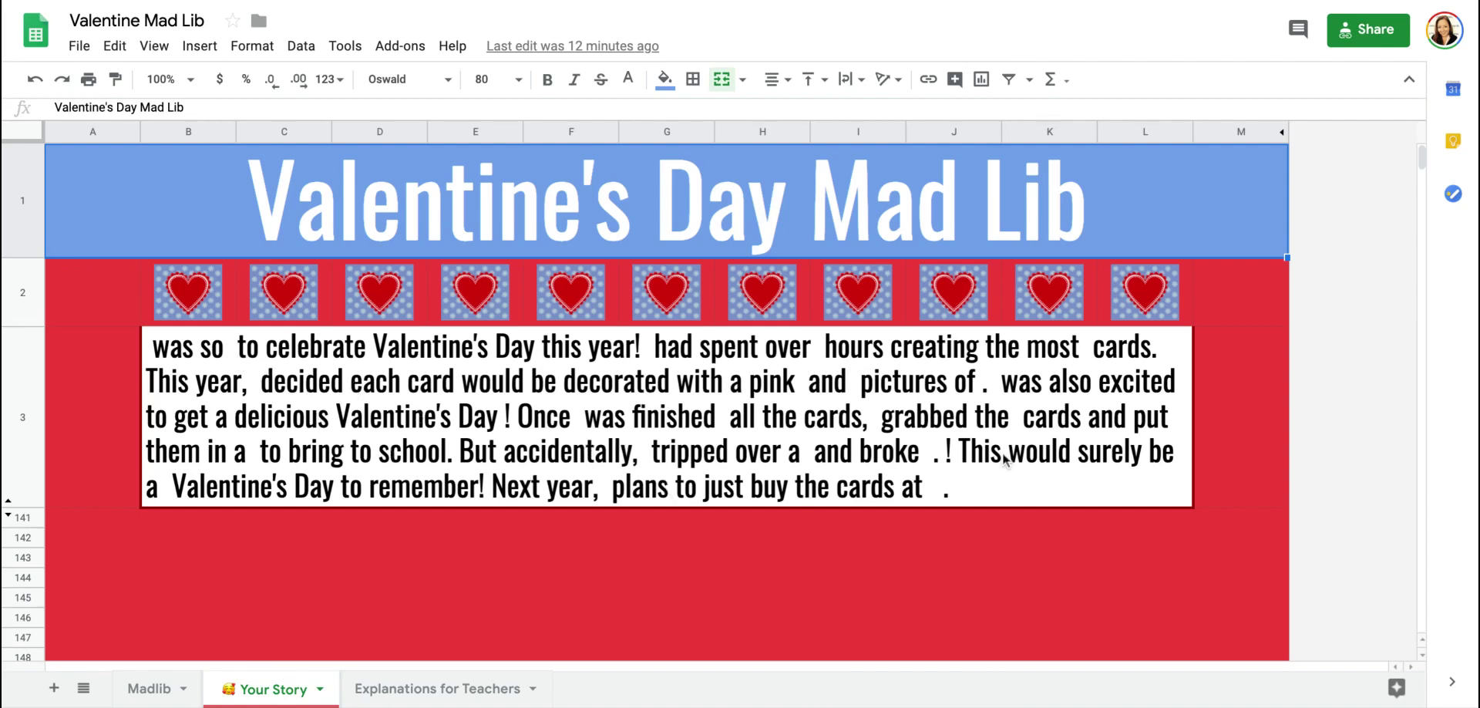
click(370, 392)
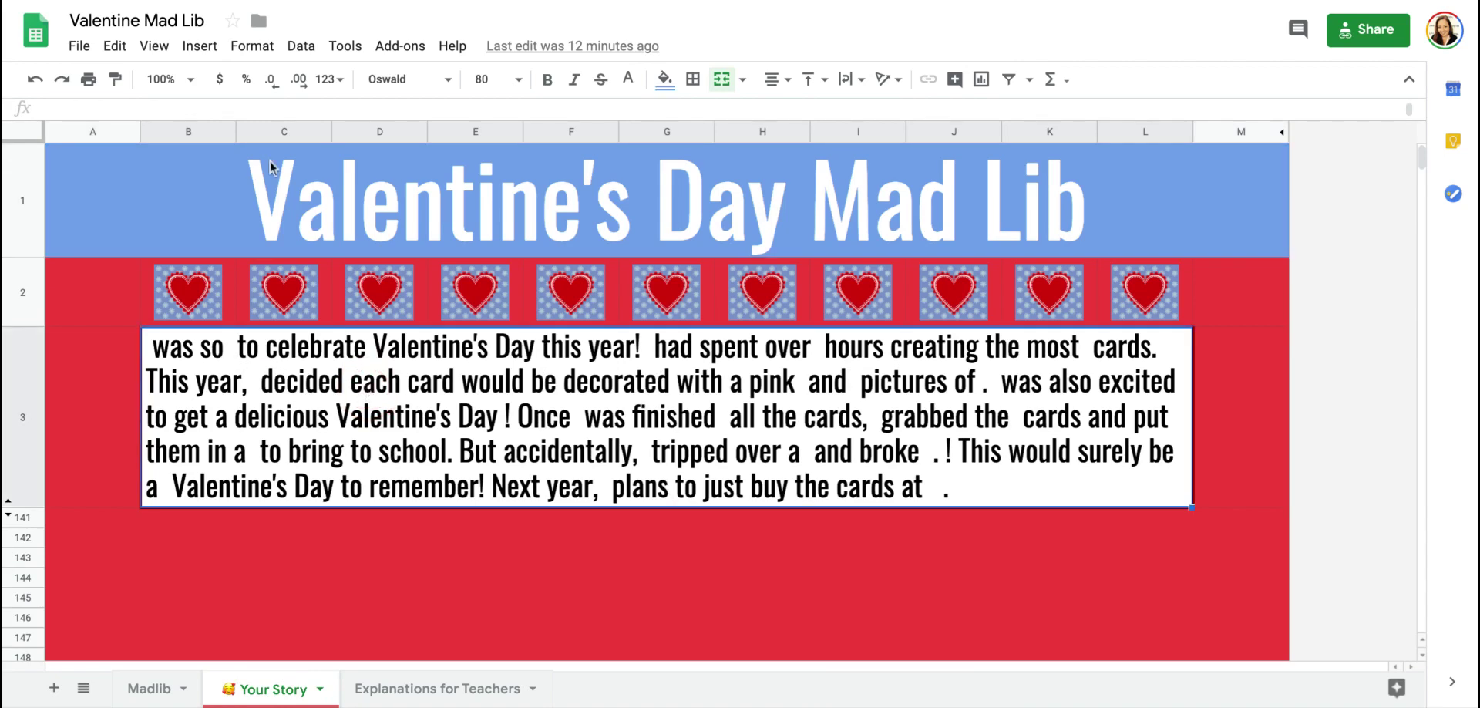
click(252, 45)
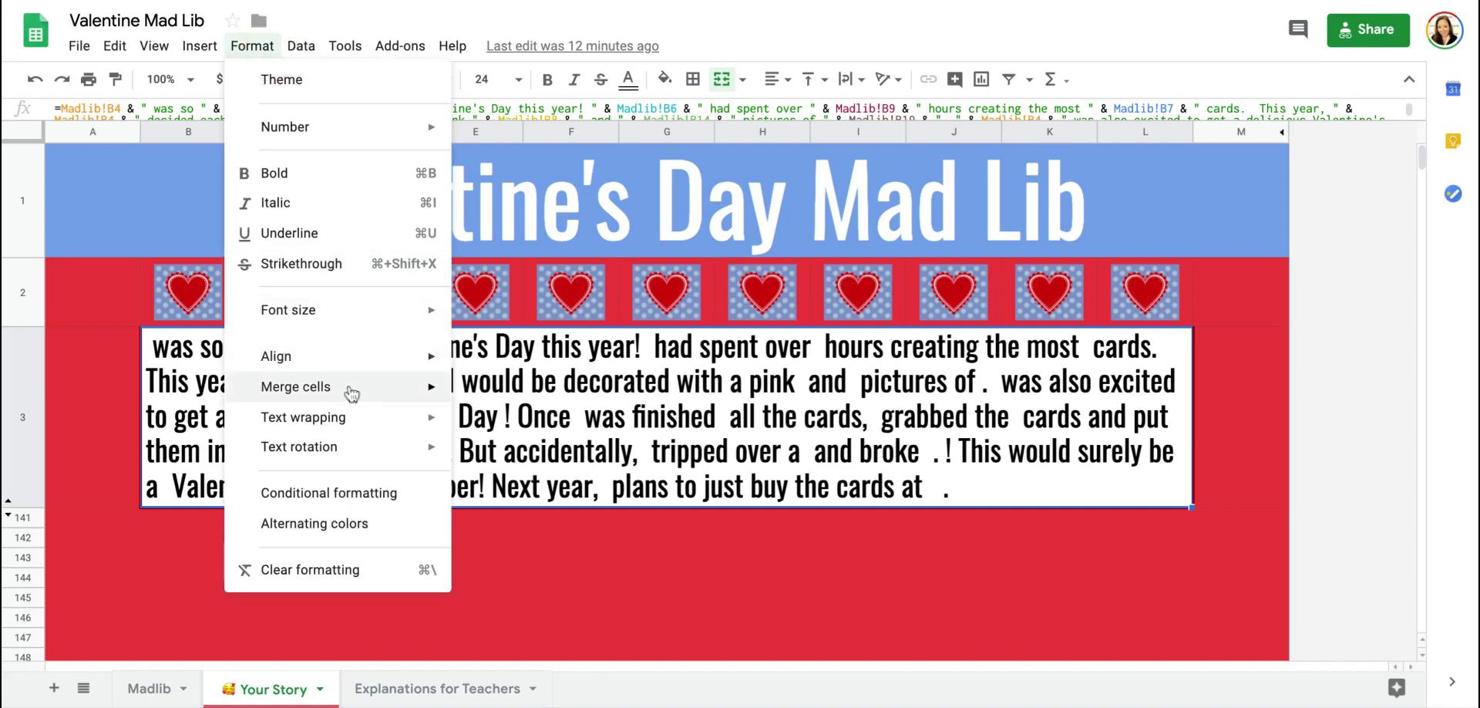
mouse_move(351, 393)
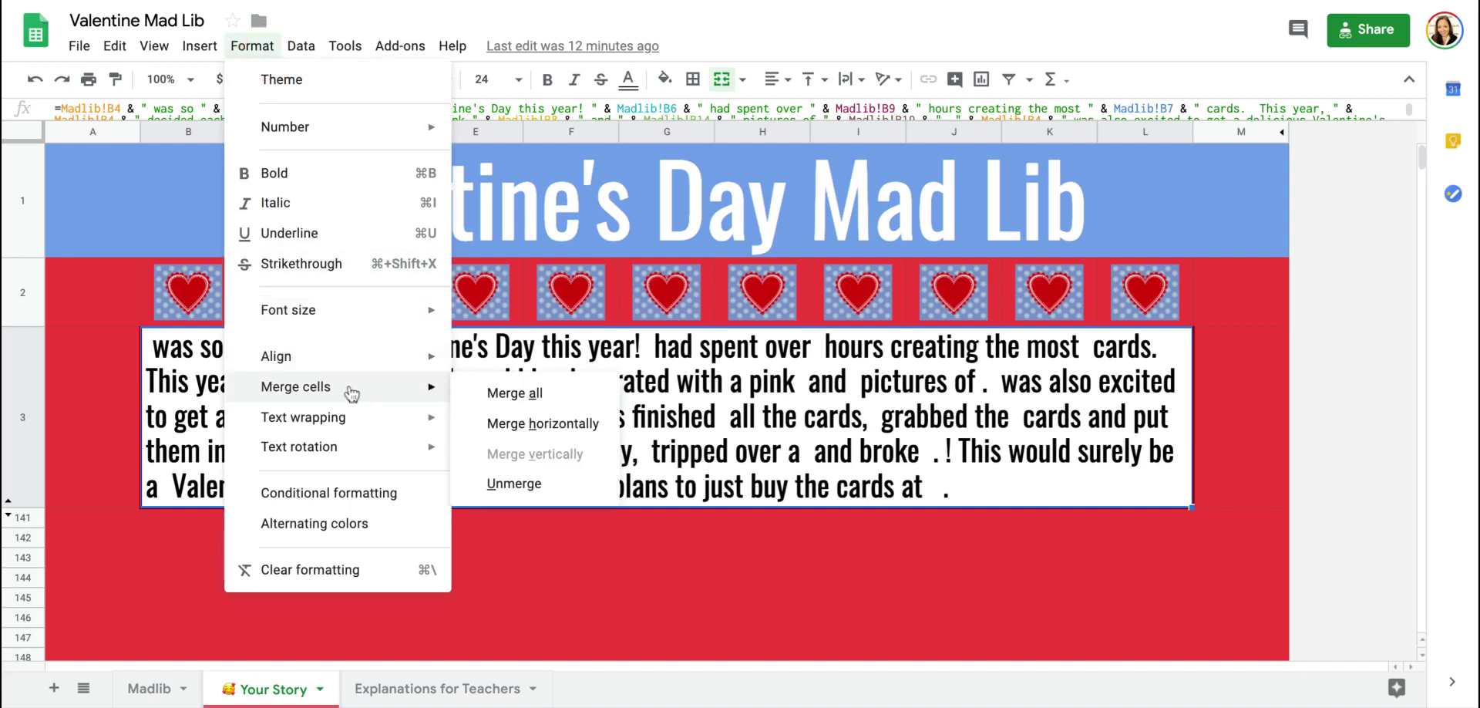
click(947, 410)
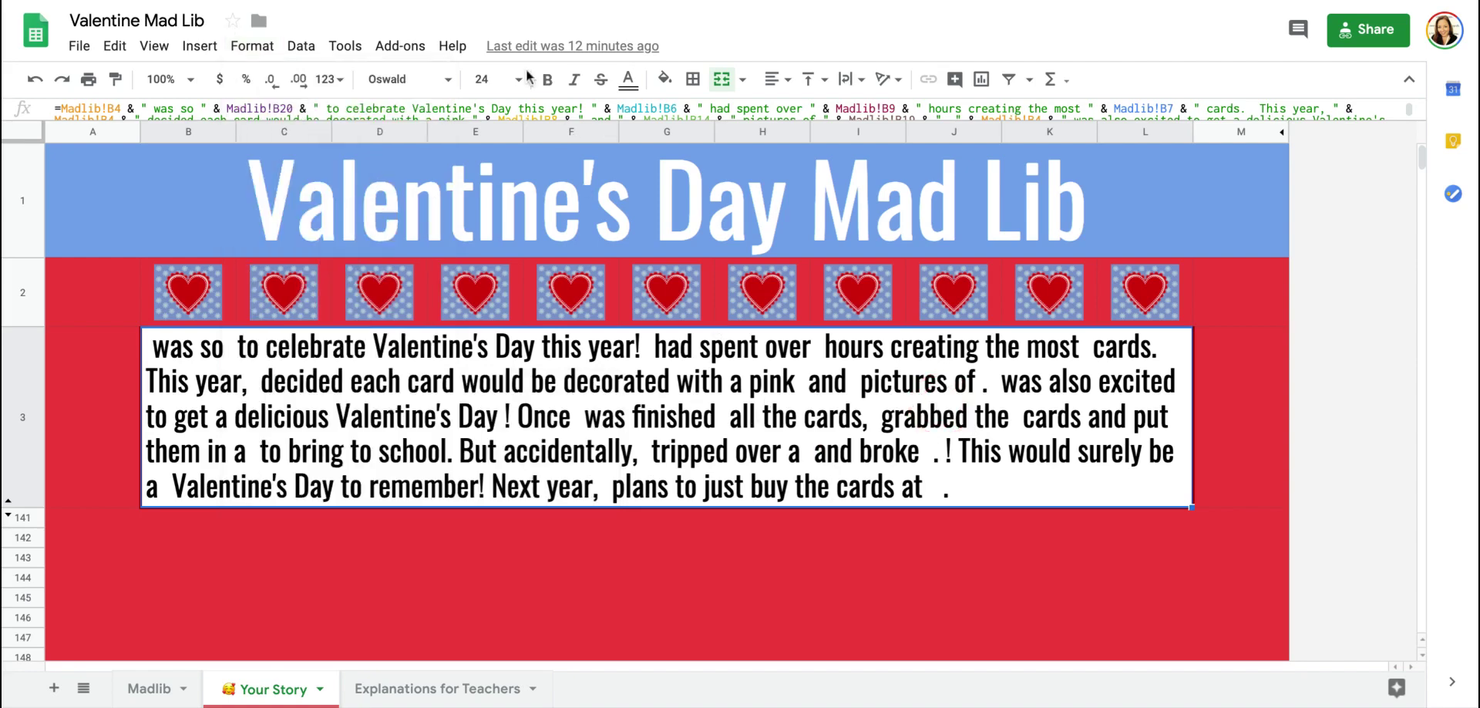
click(501, 80)
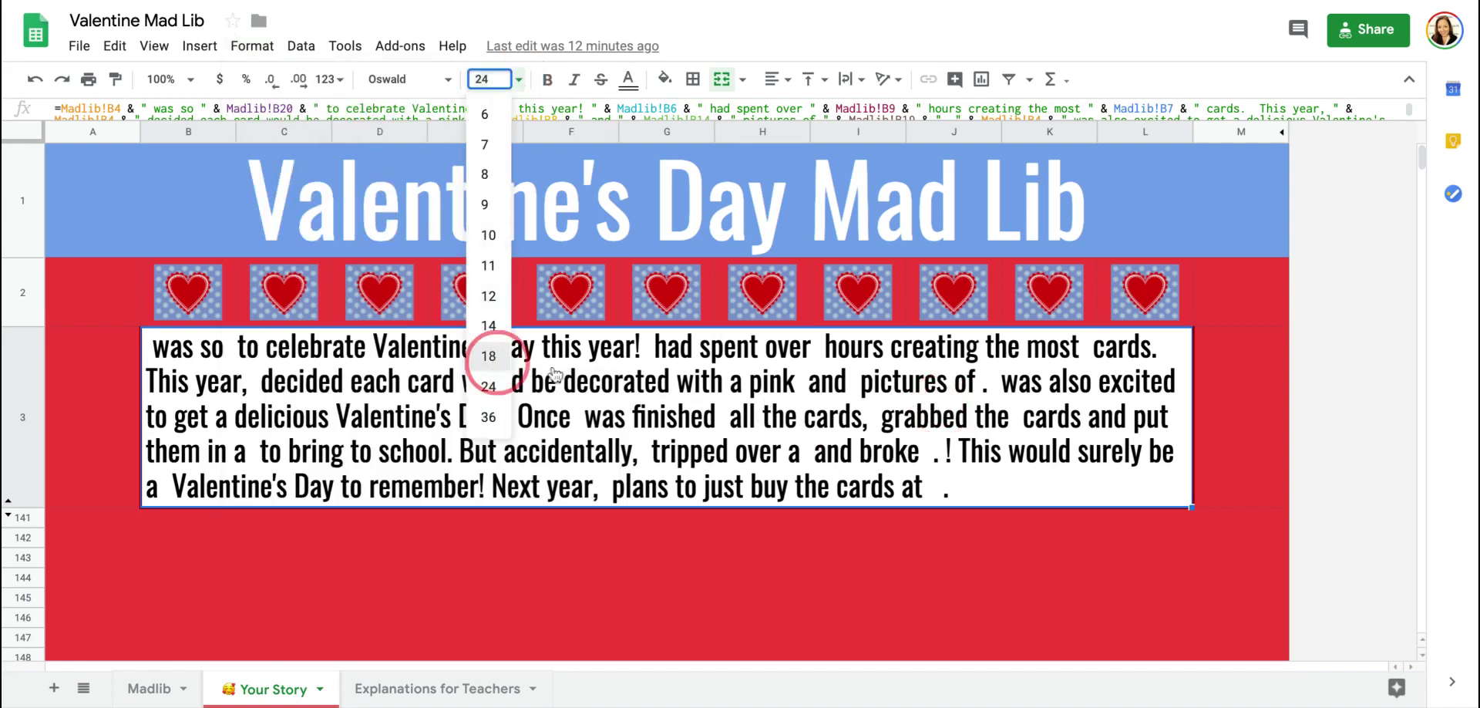
click(493, 358)
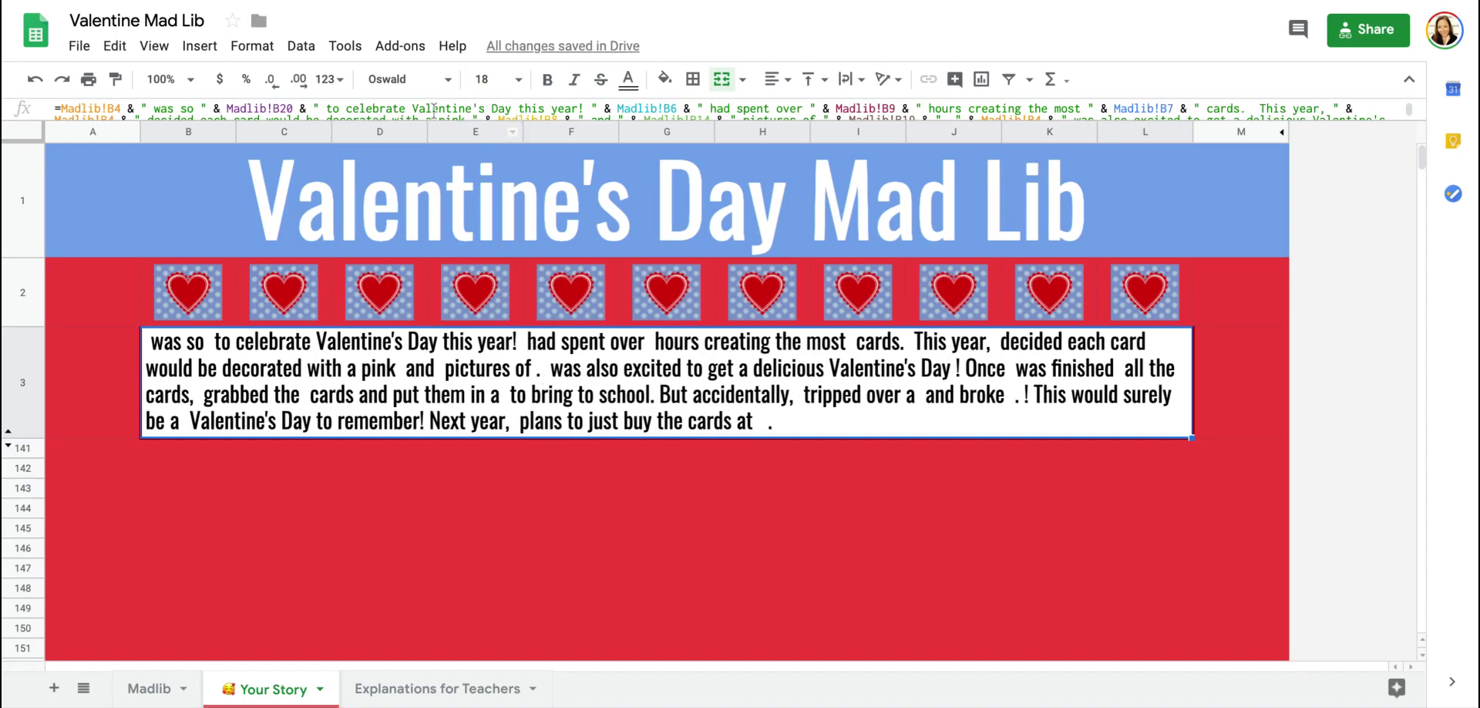
Step: Inspect the story cell's formula, and enter a person's first name as the proper noun answer in B4 of the Madlib sheet
click(398, 108)
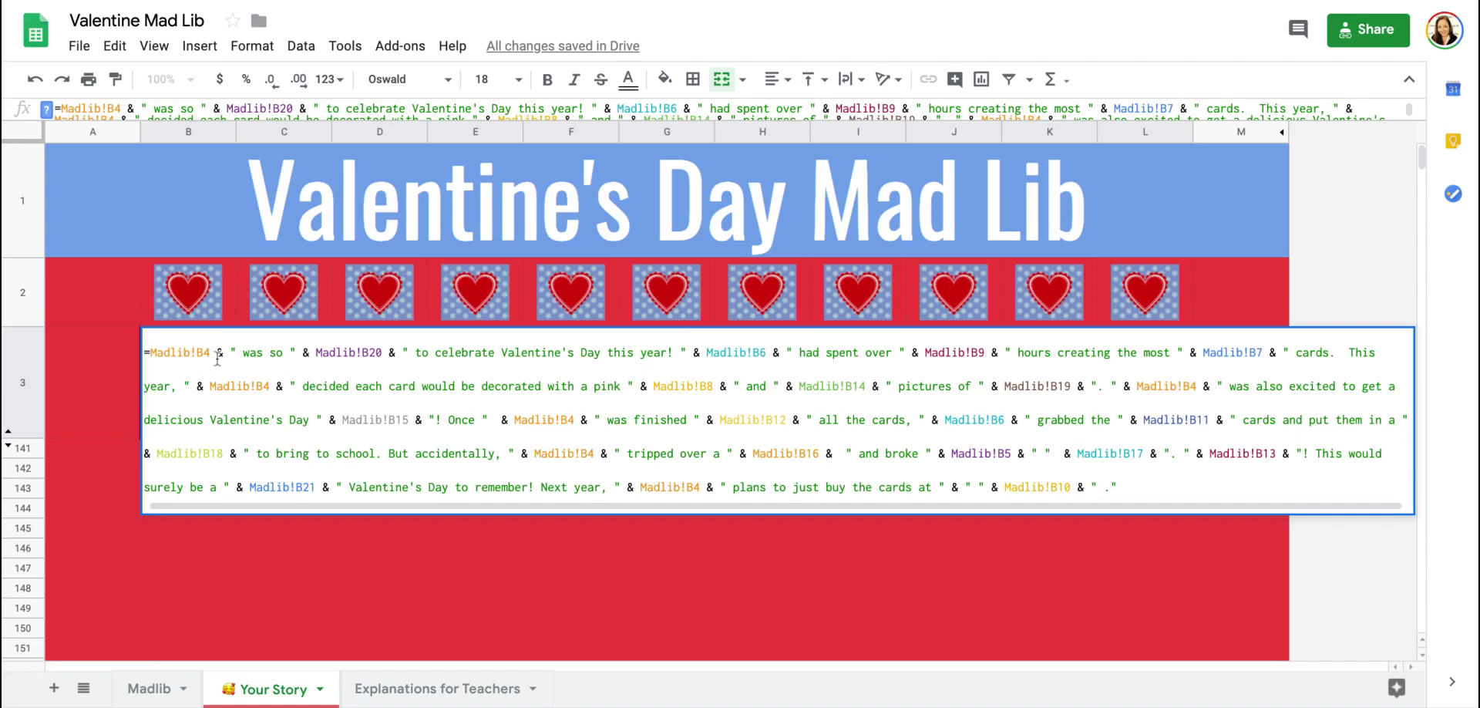
click(158, 690)
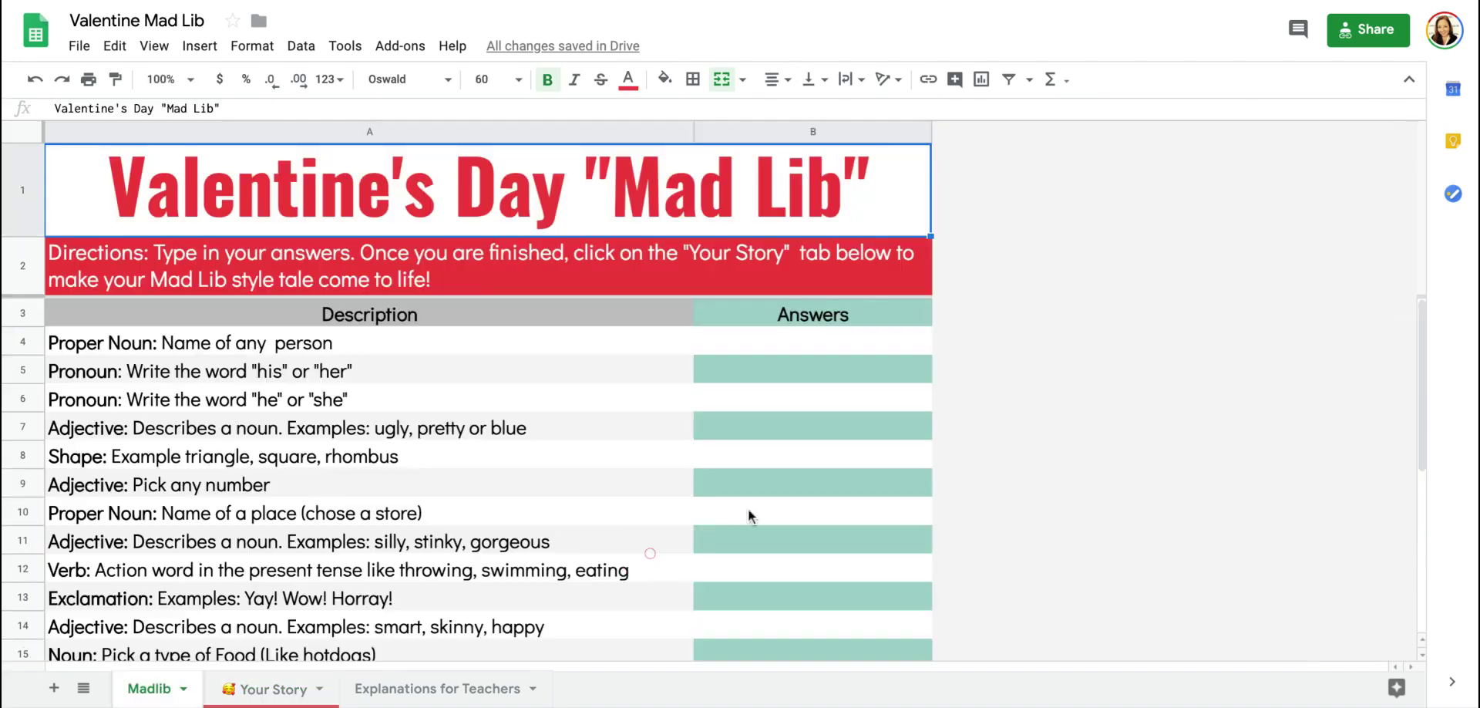
click(786, 346)
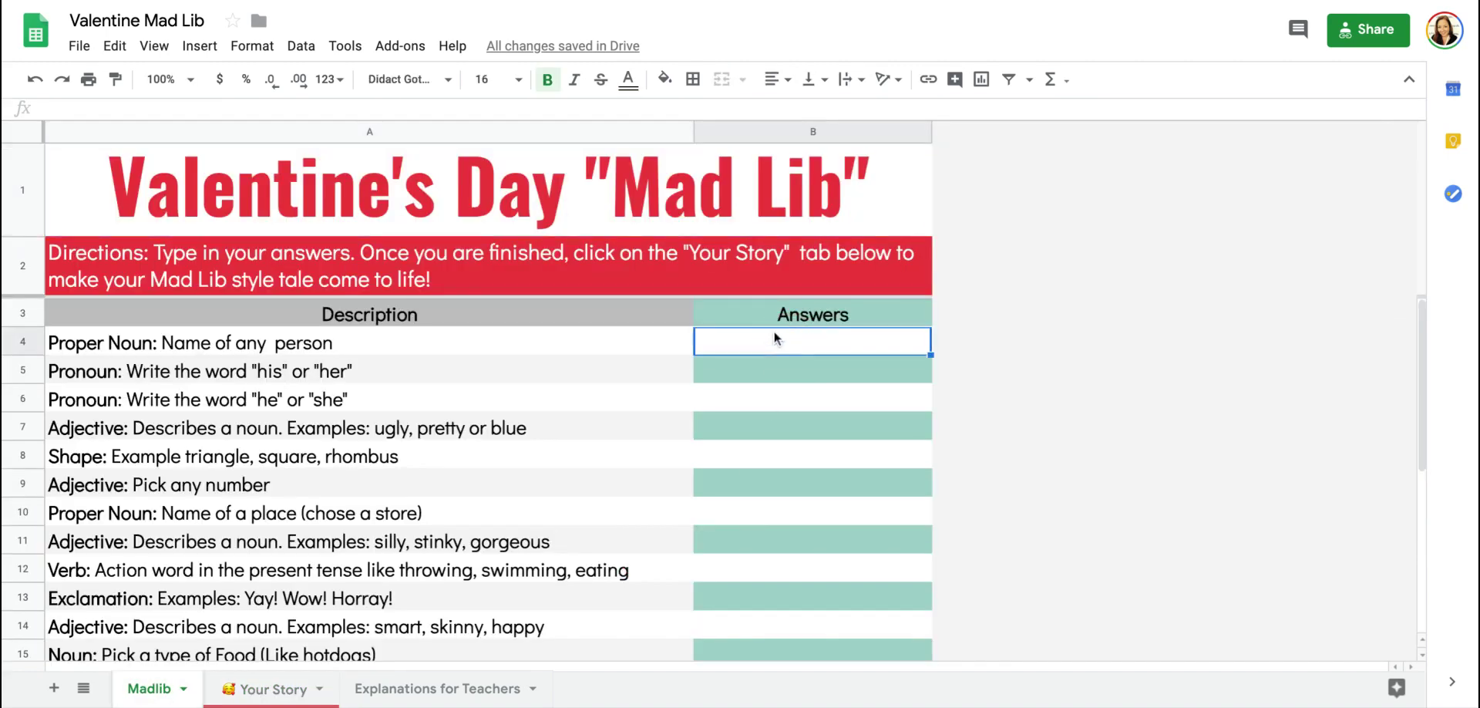
text(Joli)
key(Return)
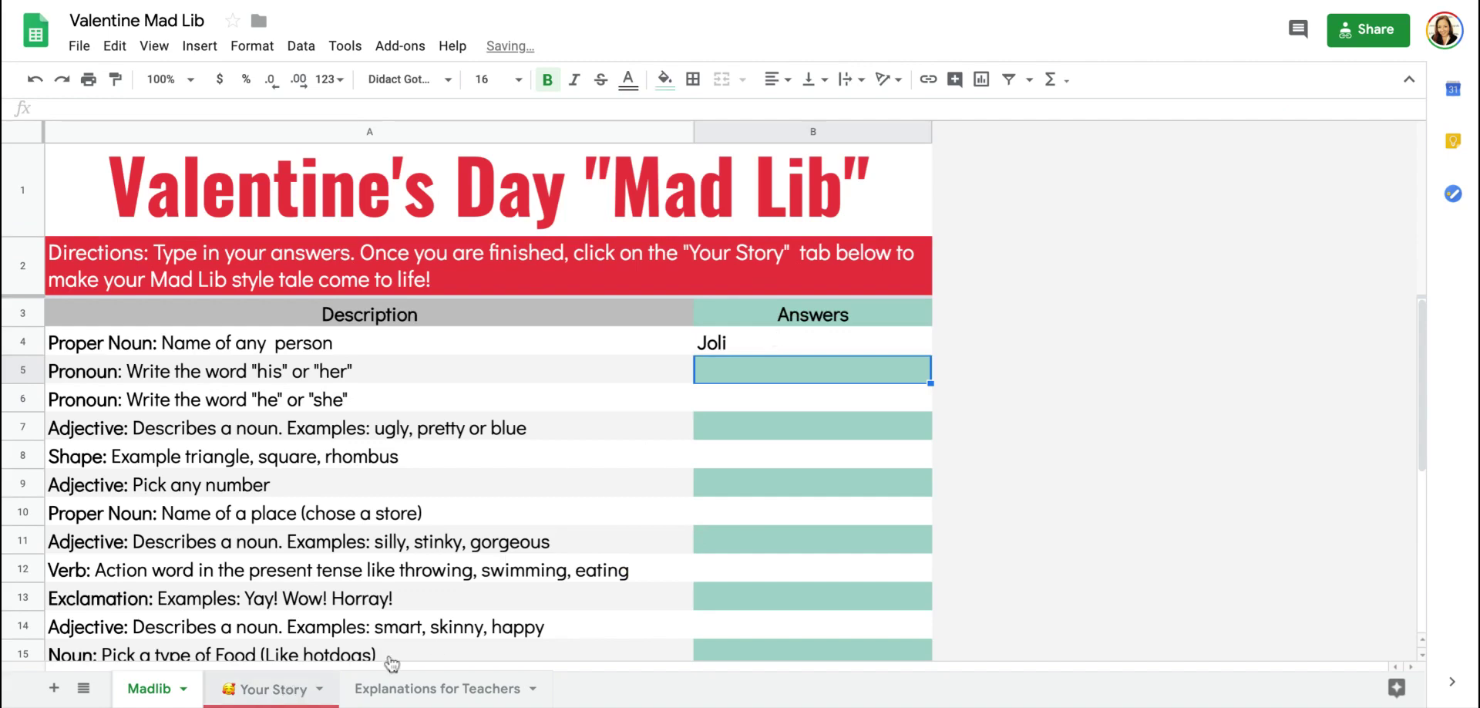
Step: Review the story on the Your Story sheet and examine how its formula joins text with the Madlib answer cells
key(ctrl+shift+Page_Down)
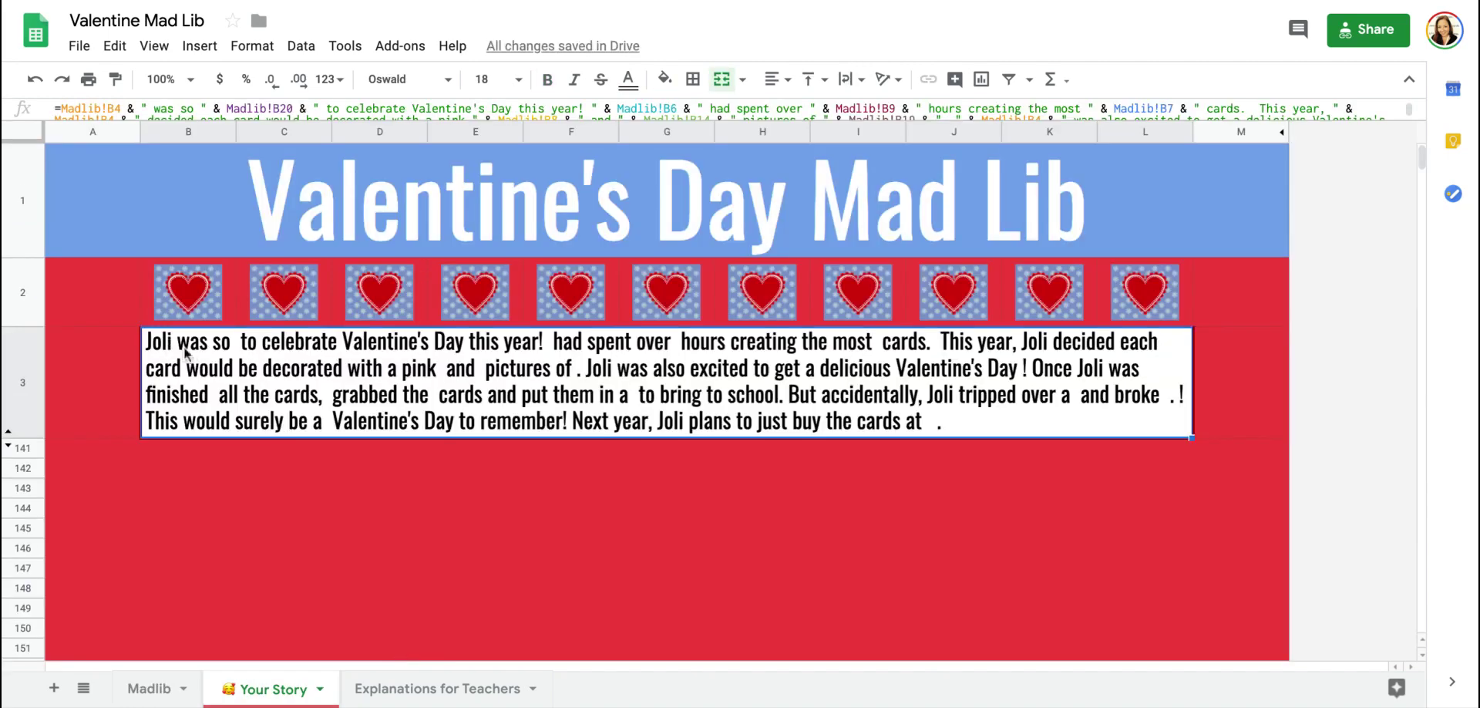
click(264, 108)
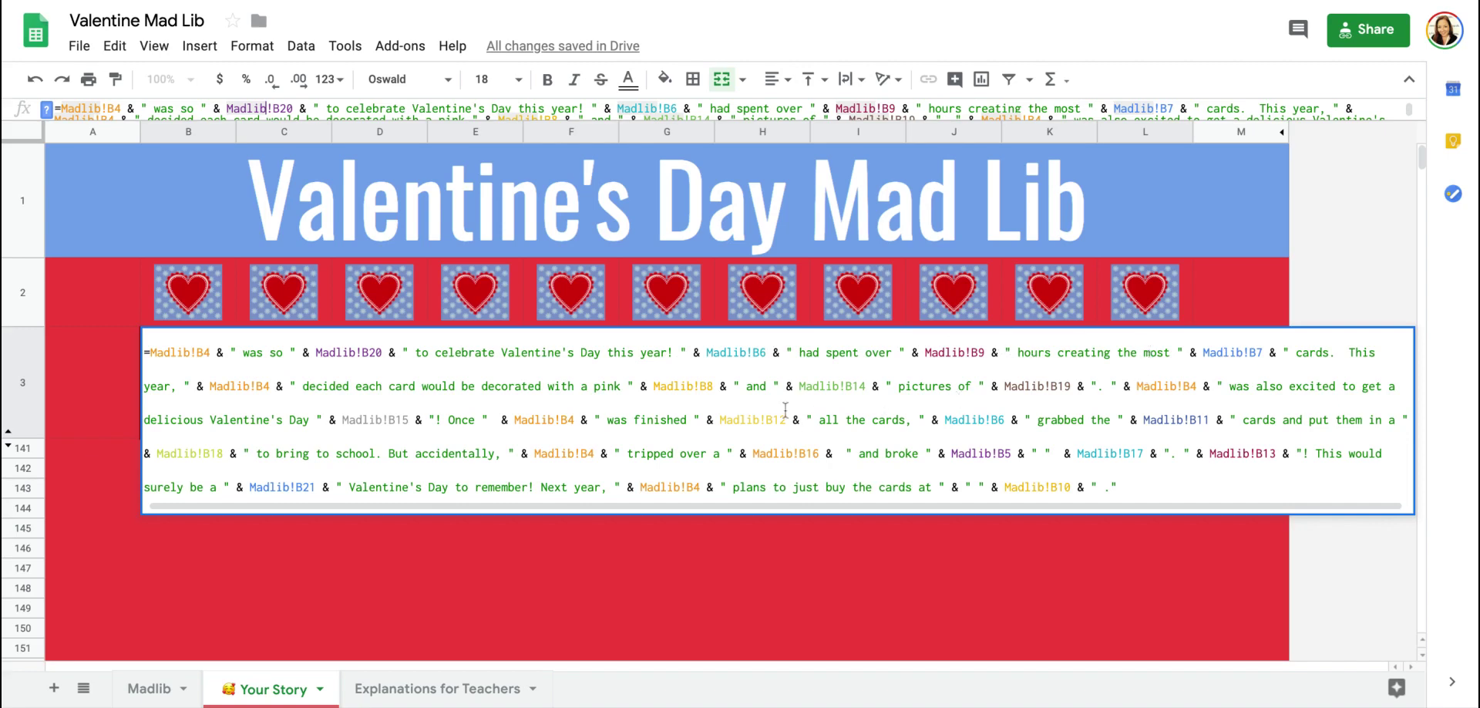
key(Return)
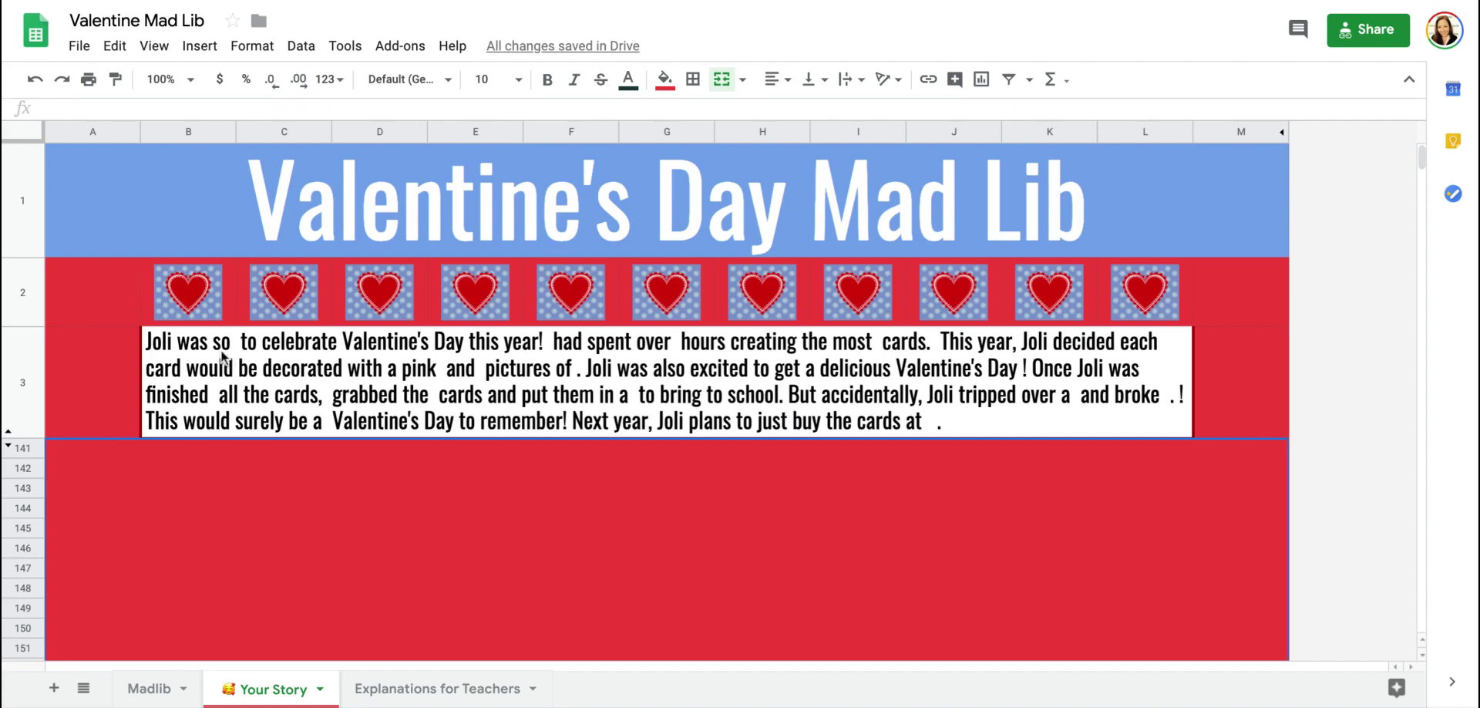
Step: Fill Madlib cells B5 to B7 with "her", "She" and "pretty", and view the story on the Your Story sheet
click(162, 697)
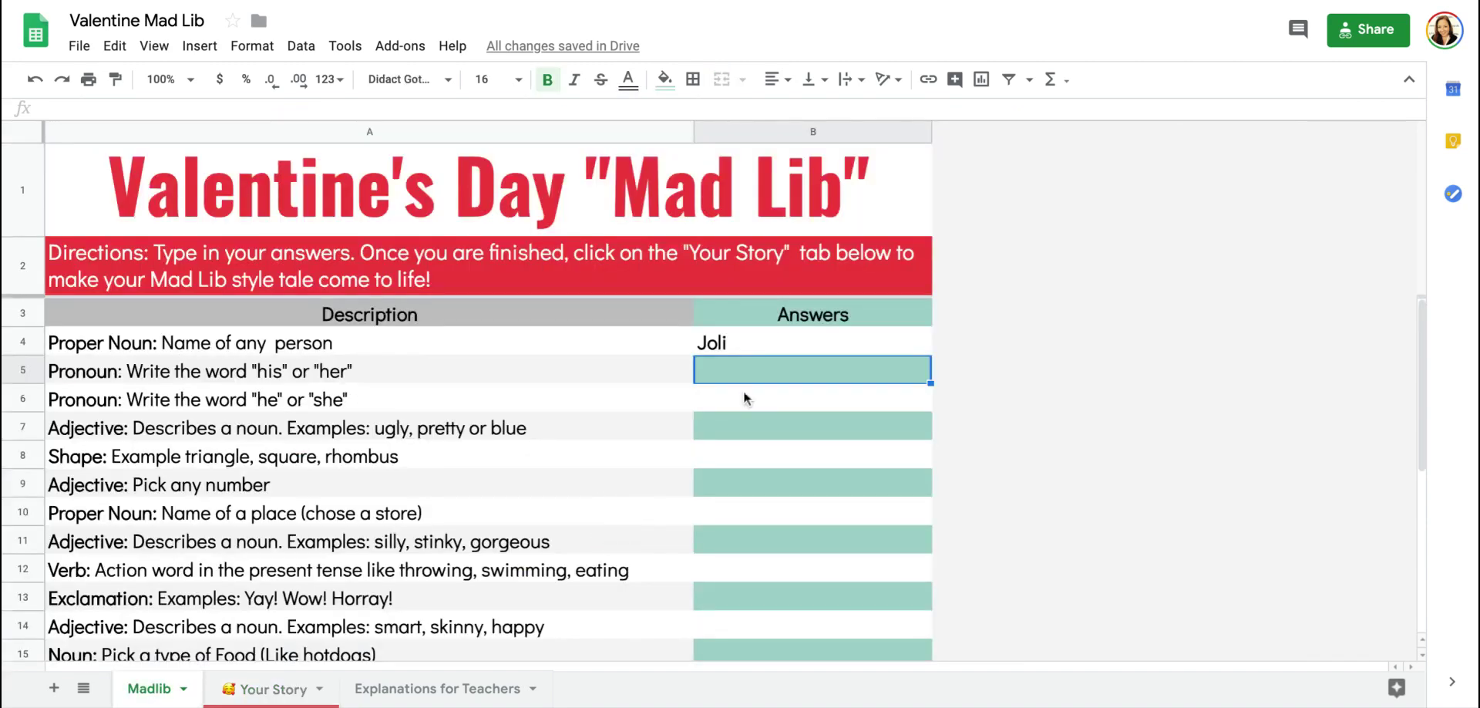
text(her)
key(Return)
text(She)
key(Return)
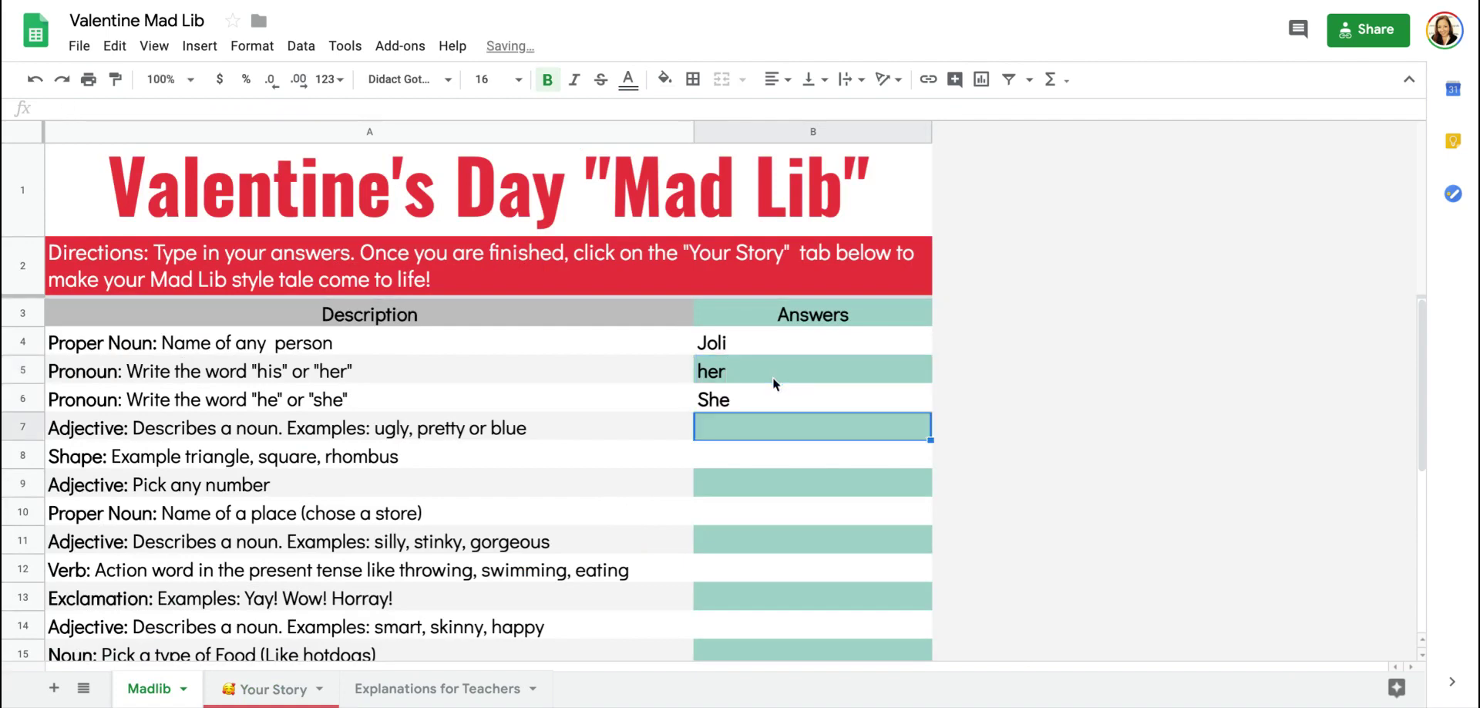
text(pretty)
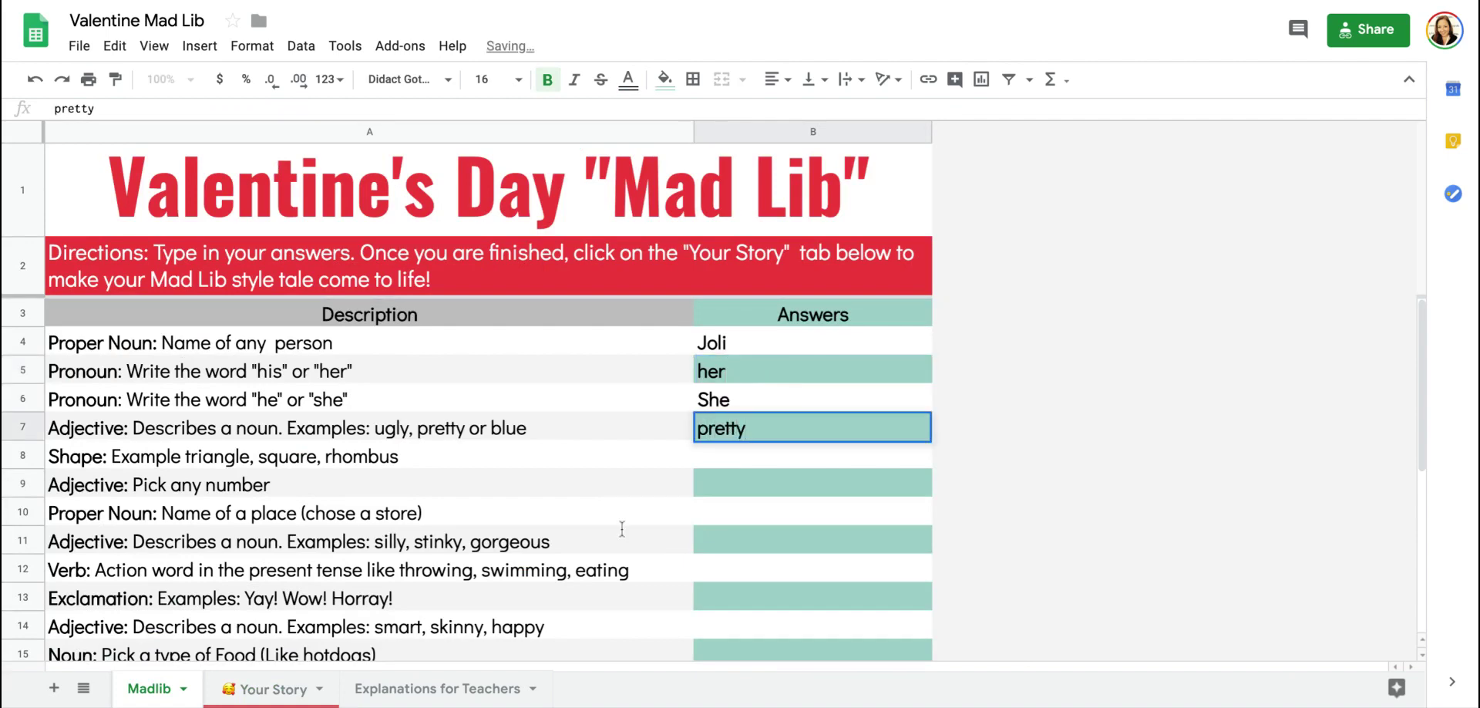
click(265, 687)
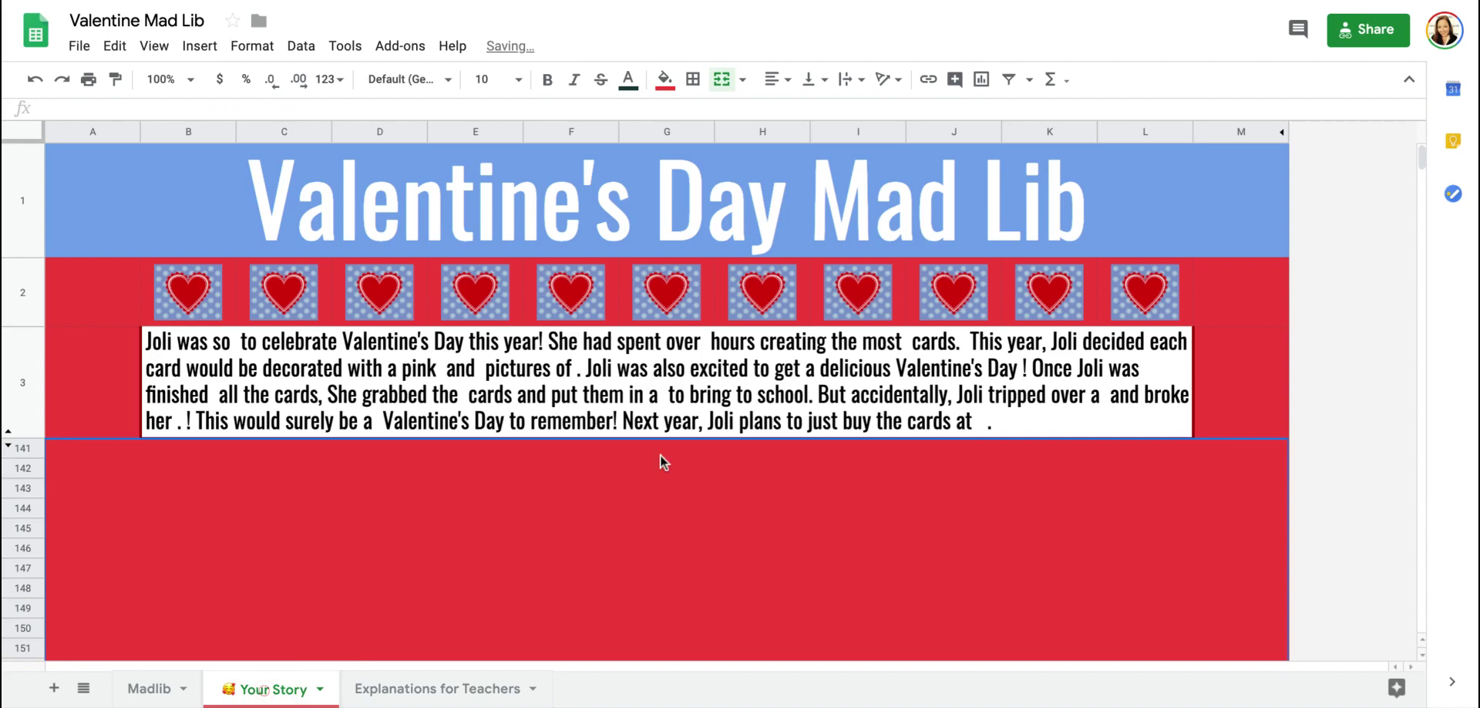